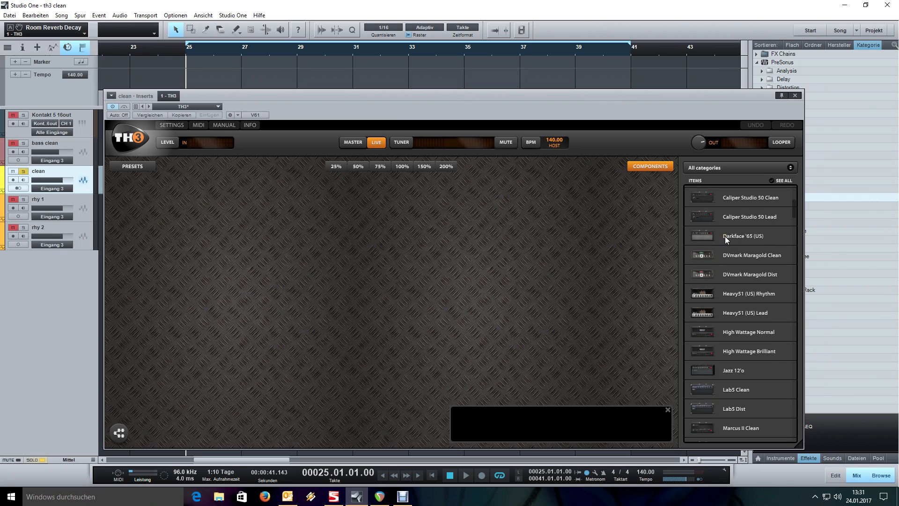
Step: Load the Darkface '65 (US) amp into the empty rig and audition the clean track through it
{"action": "double_click", "coordinate": [725, 236]}
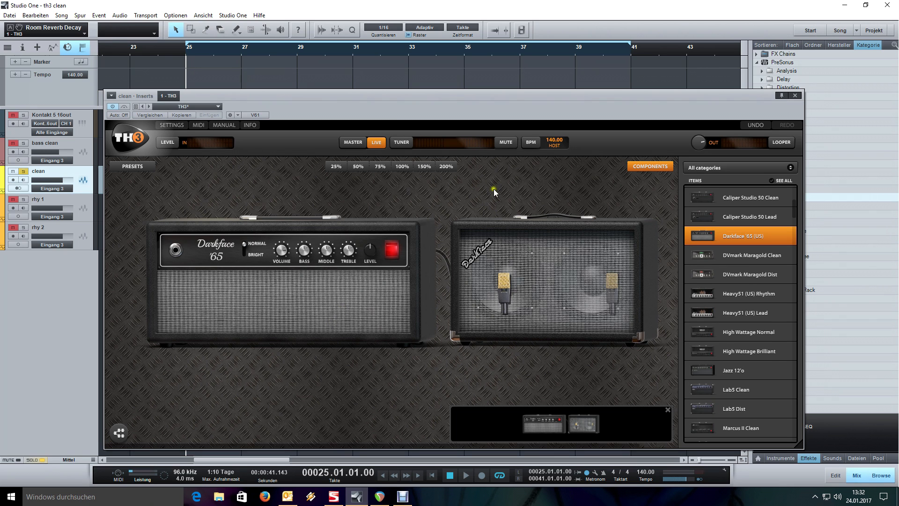
{"action": "left_click", "coordinate": [649, 167]}
{"action": "key", "text": "space"}
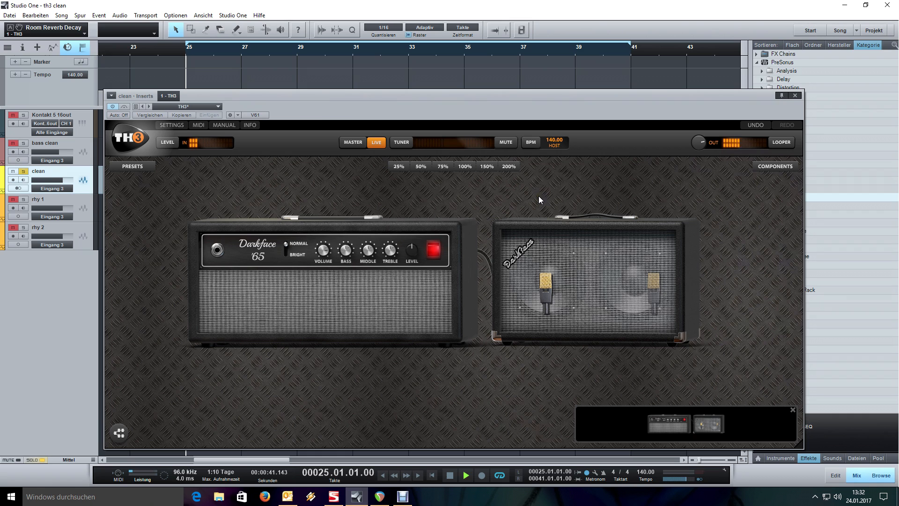
{"action": "key", "text": "space"}
Step: Switch the Darkface '65 amp to Bright and set the cabinet's Mic A to American57 [D]
{"action": "left_click", "coordinate": [285, 253]}
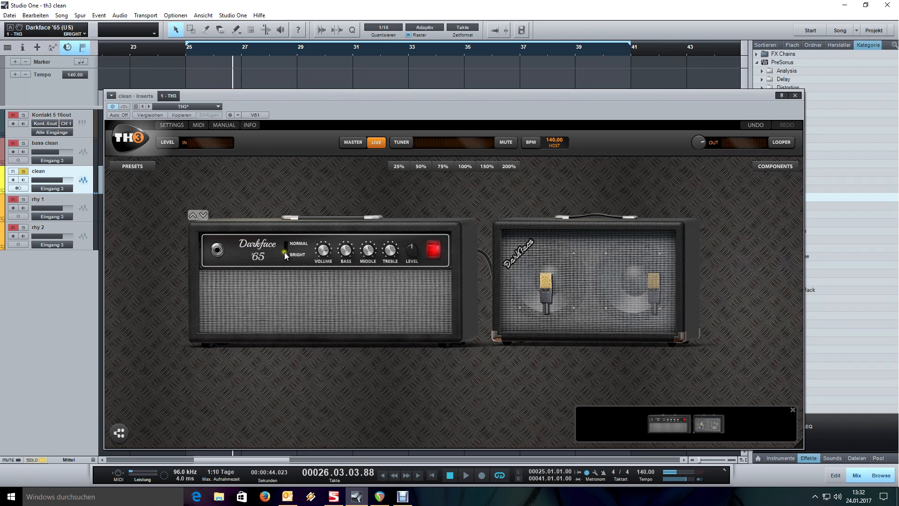
{"action": "left_click", "coordinate": [545, 282]}
{"action": "left_click", "coordinate": [533, 257]}
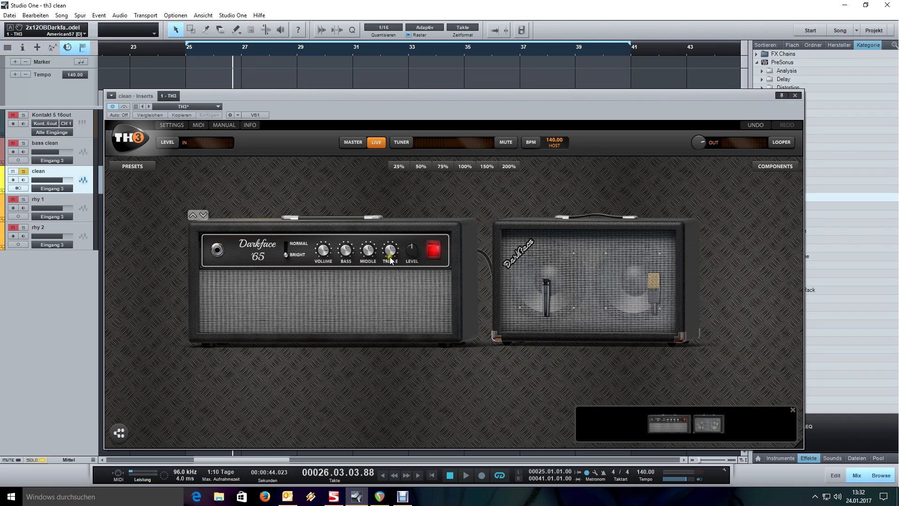
Step: Adjust the amp's treble and set its volume to about 6.64 while the clean track plays
{"action": "key", "text": "space"}
{"action": "left_click_drag", "start_coordinate": [393, 251], "coordinate": [391, 193]}
{"action": "left_click_drag", "start_coordinate": [326, 252], "coordinate": [326, 267]}
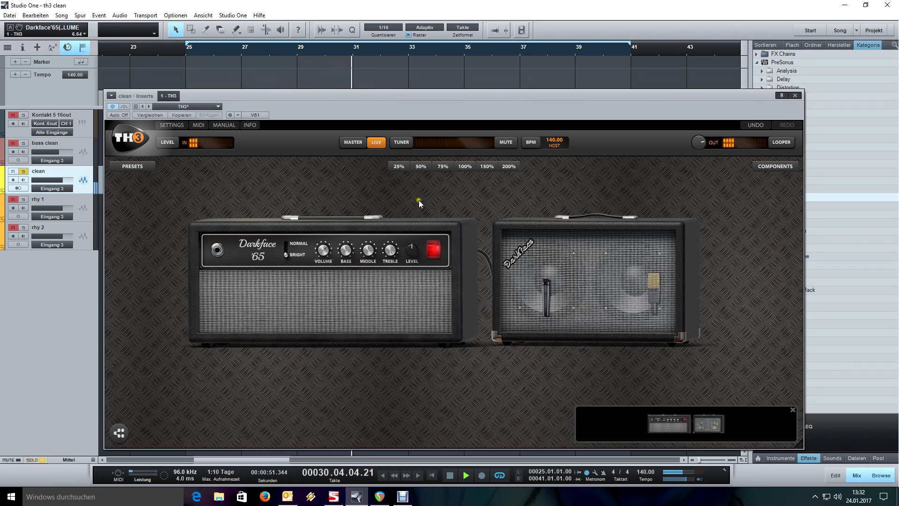
{"action": "key", "text": "space"}
Step: Add an RSS Compressor pedal in front of the Darkface '65 amp
{"action": "left_click", "coordinate": [768, 166]}
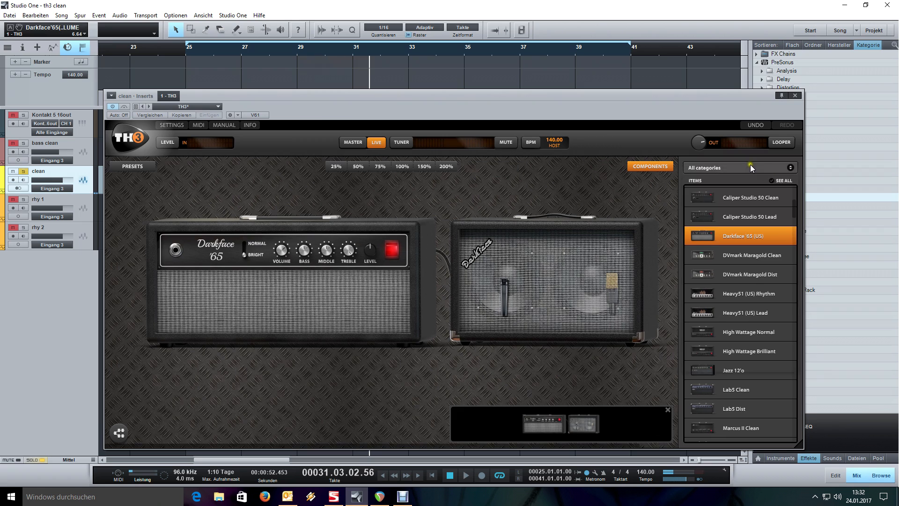
{"action": "left_click", "coordinate": [750, 167]}
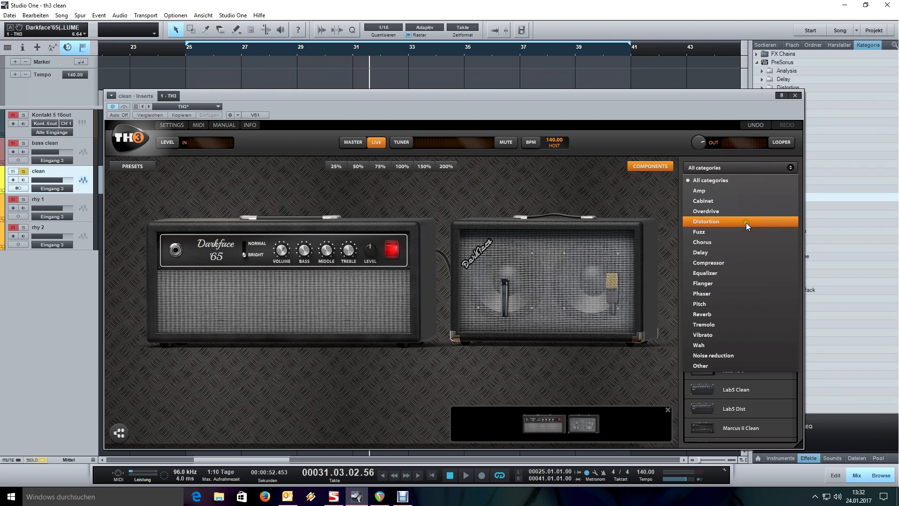
{"action": "left_click", "coordinate": [743, 264]}
{"action": "left_click_drag", "start_coordinate": [735, 207], "coordinate": [145, 274]}
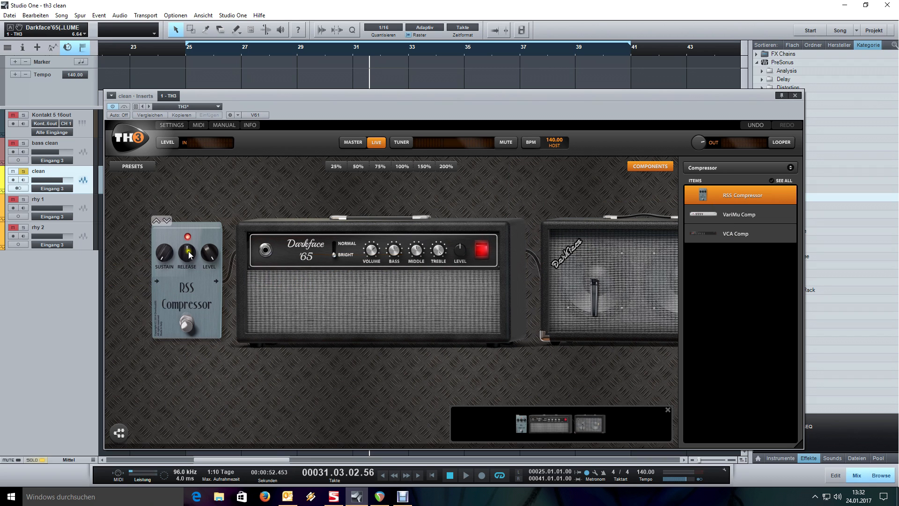
Step: Set the RSS Compressor's level to about -18.0 dB and its sustain to about 27.9 dB
{"action": "left_click_drag", "start_coordinate": [215, 258], "coordinate": [211, 339]}
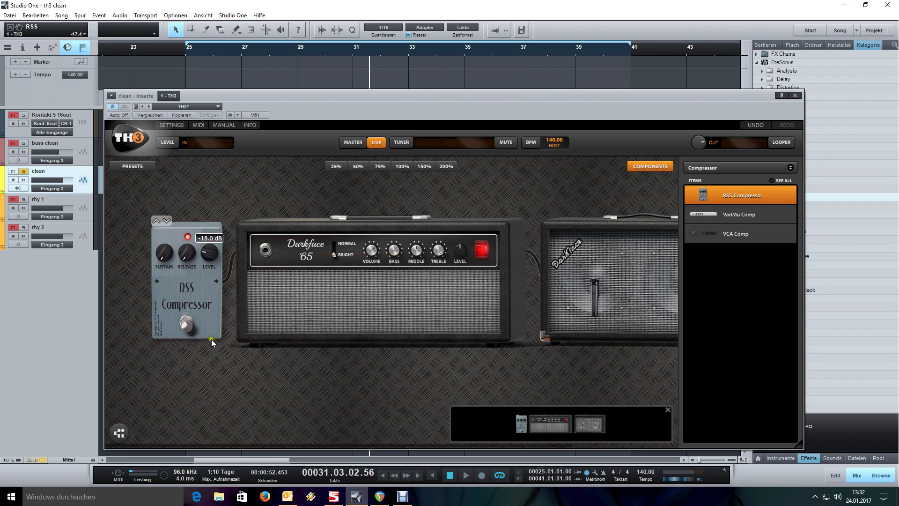
{"action": "left_click_drag", "start_coordinate": [172, 251], "coordinate": [164, 201]}
{"action": "left_click_drag", "start_coordinate": [162, 241], "coordinate": [167, 241]}
{"action": "mouse_move", "coordinate": [167, 254]}
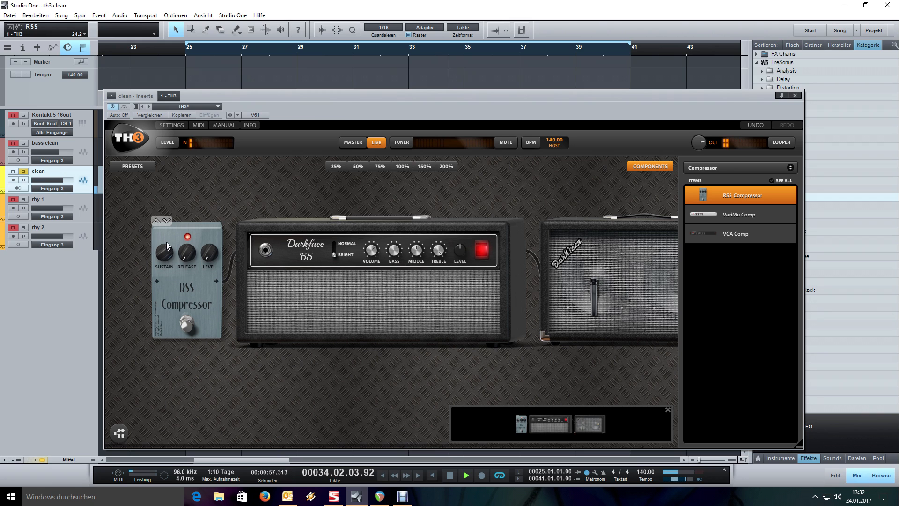
{"action": "left_click_drag", "start_coordinate": [167, 250], "coordinate": [167, 264]}
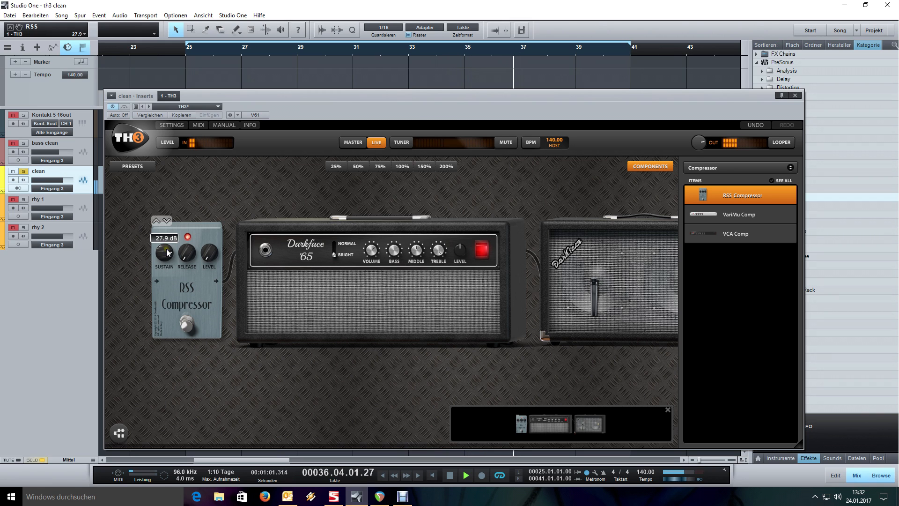
Step: Compare the compressor bypassed and active during playback and fine-tune its level to about -18.5 dB
{"action": "left_click", "coordinate": [188, 322]}
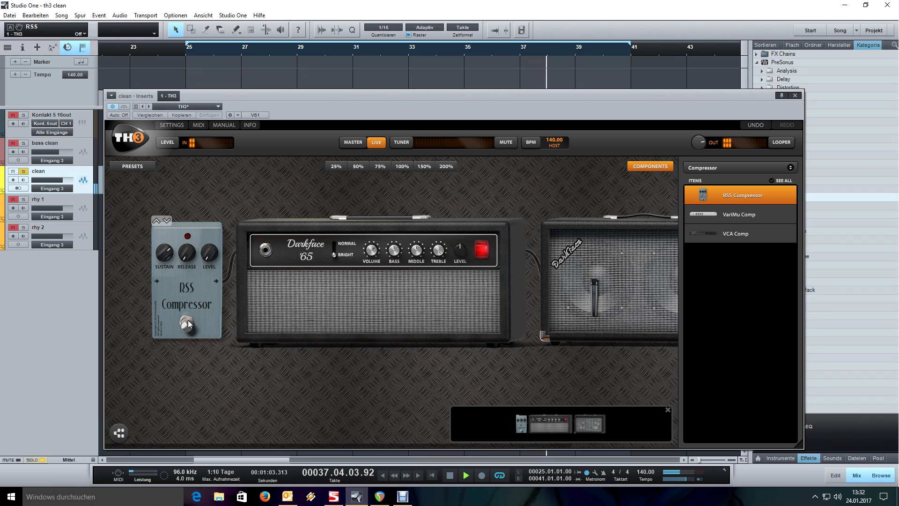
{"action": "left_click_drag", "start_coordinate": [210, 255], "coordinate": [207, 226]}
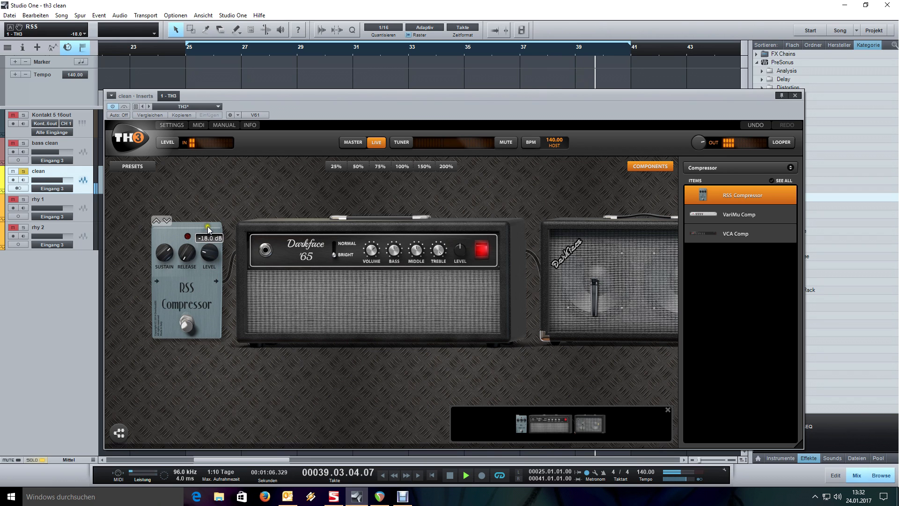
{"action": "left_click", "coordinate": [187, 327]}
{"action": "left_click_drag", "start_coordinate": [210, 256], "coordinate": [210, 259]}
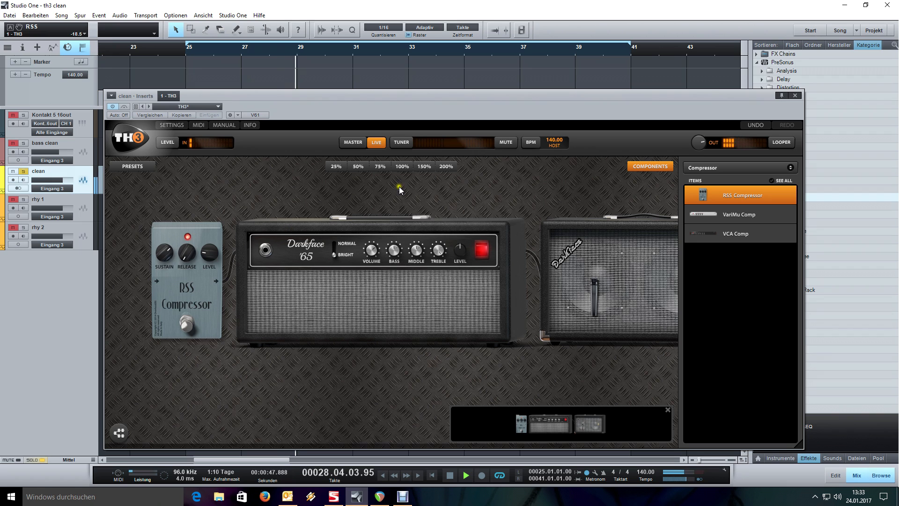
Step: Insert a 7-Band GEQ between the amp and the cabinet and set its 200 Hz band to about -3.8
{"action": "left_click_drag", "start_coordinate": [399, 186], "coordinate": [319, 189]}
{"action": "key", "text": "space"}
{"action": "left_click", "coordinate": [702, 168]}
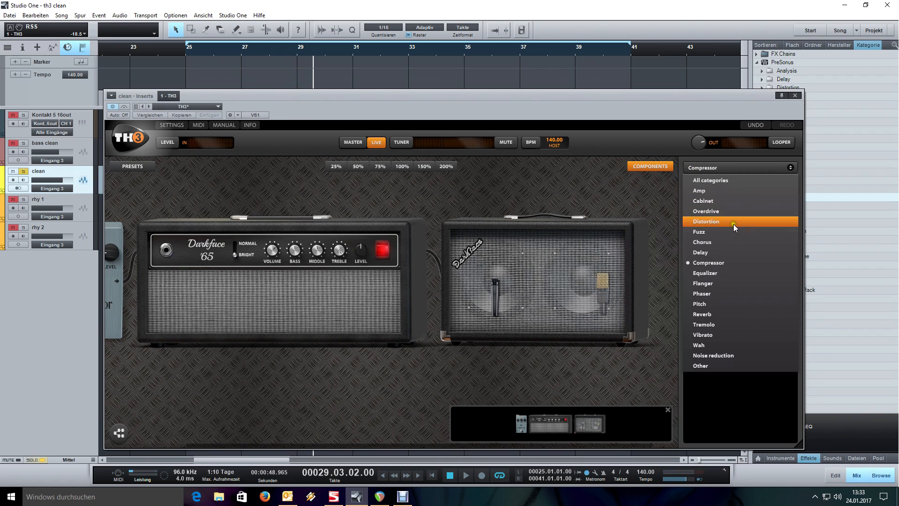
{"action": "left_click", "coordinate": [731, 274]}
{"action": "left_click_drag", "start_coordinate": [728, 215], "coordinate": [434, 277]}
{"action": "left_click_drag", "start_coordinate": [483, 257], "coordinate": [459, 251]}
{"action": "key", "text": "space"}
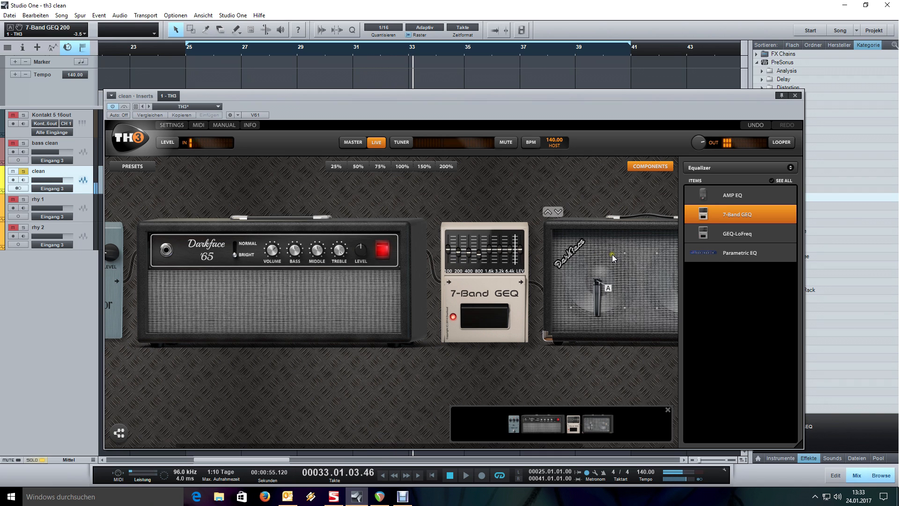
Step: Turn off ReSPiRe in the settings of the 2x12 OB Darkface '65 cabinet
{"action": "left_click", "coordinate": [611, 255]}
{"action": "left_click", "coordinate": [249, 274]}
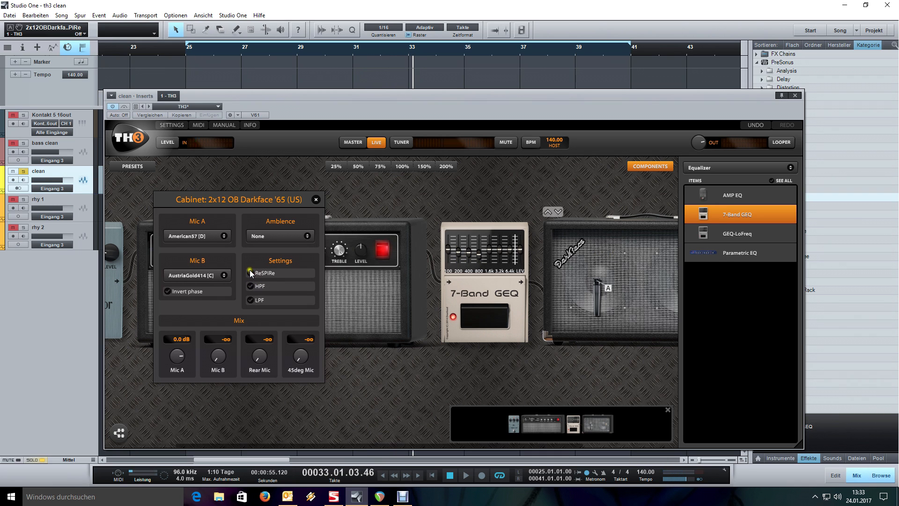
{"action": "left_click", "coordinate": [316, 200]}
Step: Add the Ensemble chorus pedal between the RSS Compressor and the Darkface '65 amp
{"action": "left_click_drag", "start_coordinate": [324, 193], "coordinate": [619, 168]}
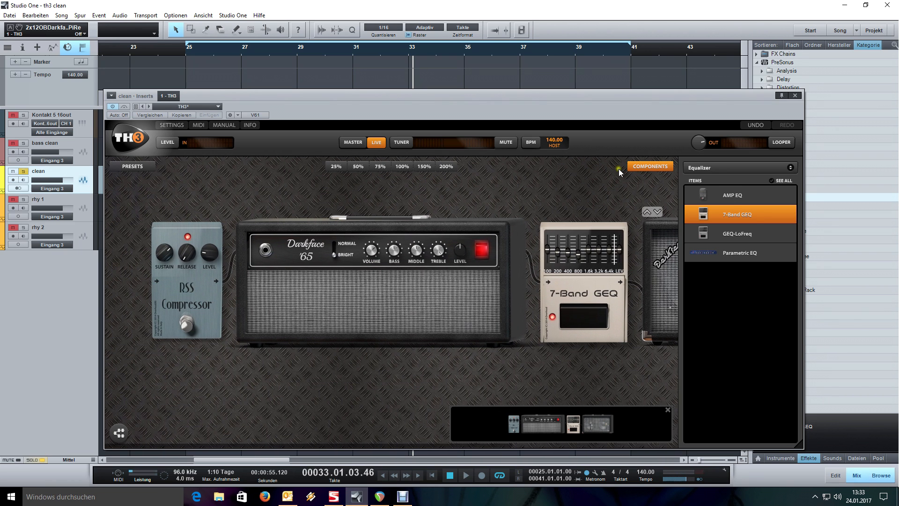
{"action": "left_click", "coordinate": [711, 167]}
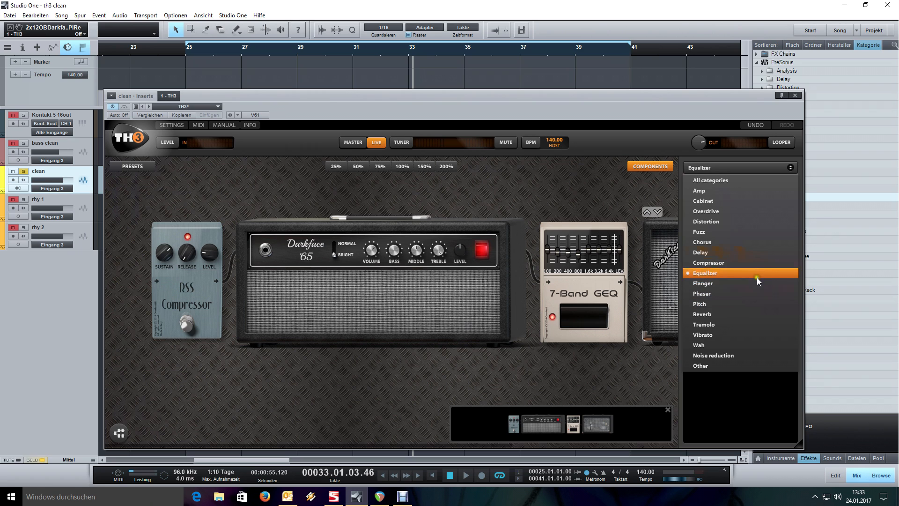
{"action": "left_click", "coordinate": [748, 241]}
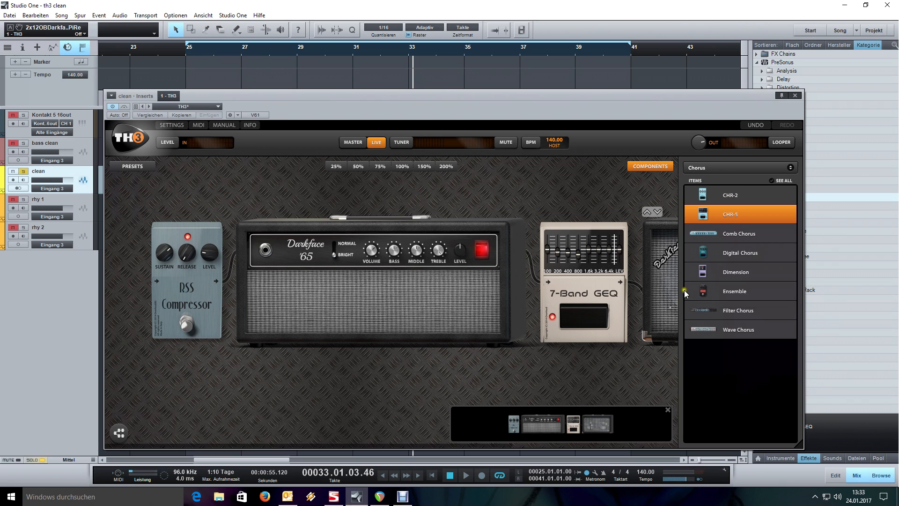
{"action": "left_click", "coordinate": [701, 294]}
{"action": "left_click_drag", "start_coordinate": [701, 294], "coordinate": [229, 282]}
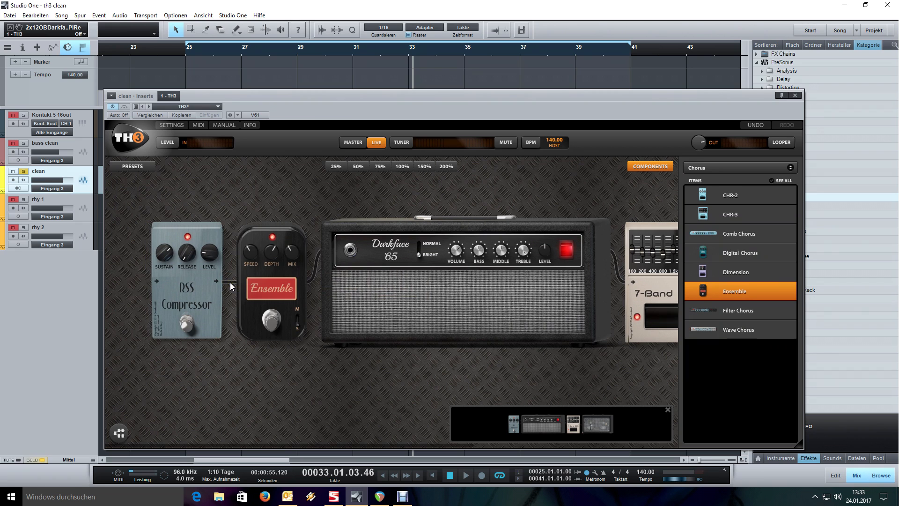
Step: Lower the Ensemble pedal's mix and compare the sound with the pedal bypassed and active
{"action": "left_click_drag", "start_coordinate": [292, 254], "coordinate": [294, 306]}
{"action": "key", "text": "space"}
{"action": "left_click", "coordinate": [270, 323]}
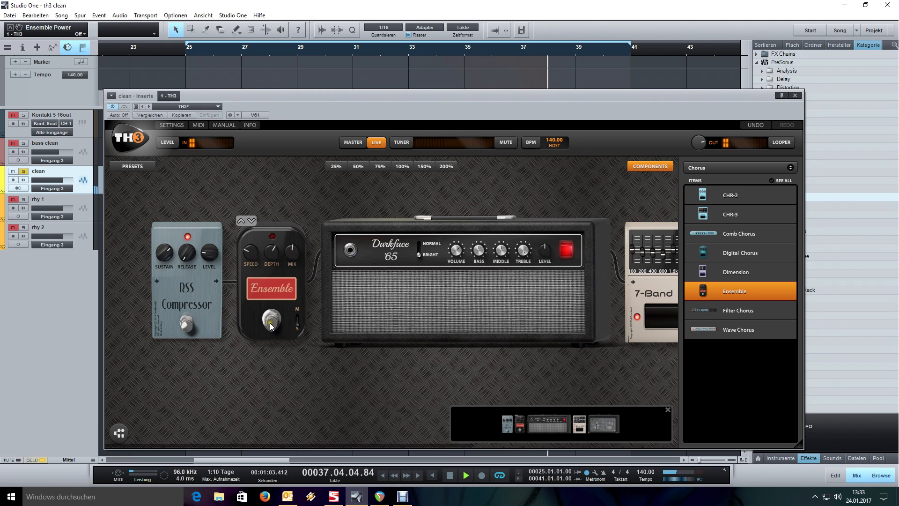
{"action": "left_click", "coordinate": [271, 324]}
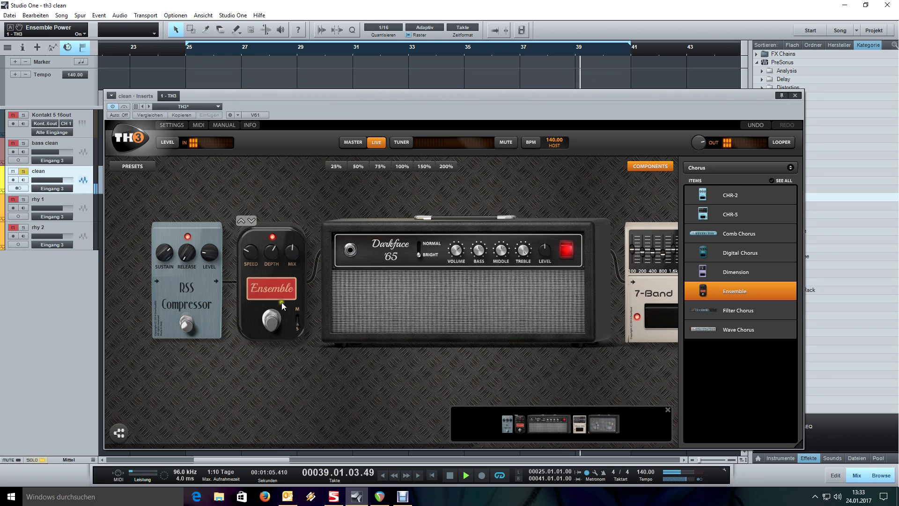
Step: Boost the 7-Band GEQ's 6.4k band to about 8.3 and audition the result
{"action": "left_click_drag", "start_coordinate": [480, 203], "coordinate": [251, 198]}
{"action": "key", "text": "space"}
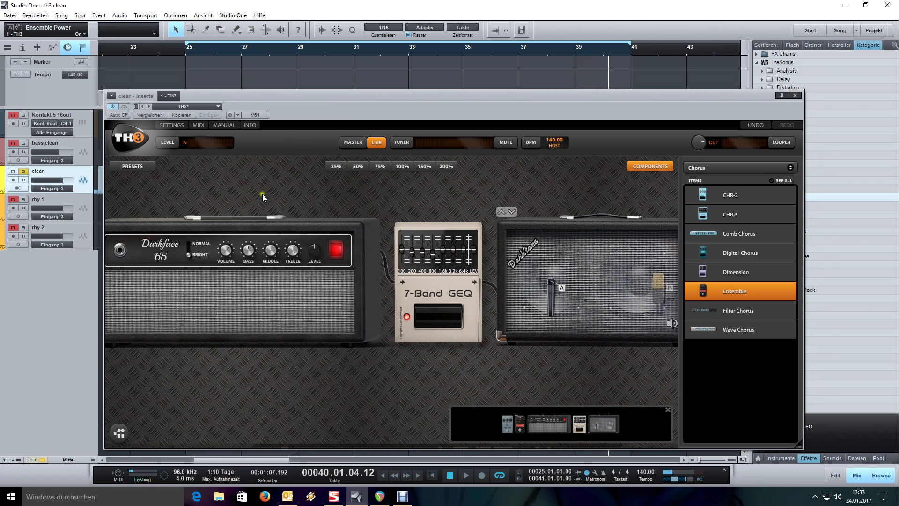
{"action": "left_click_drag", "start_coordinate": [331, 191], "coordinate": [313, 191]}
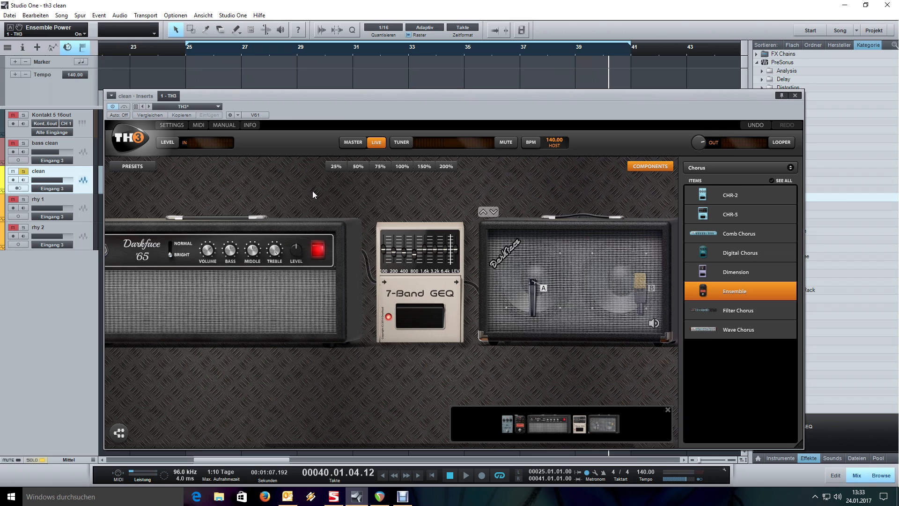
{"action": "left_click_drag", "start_coordinate": [446, 250], "coordinate": [445, 224]}
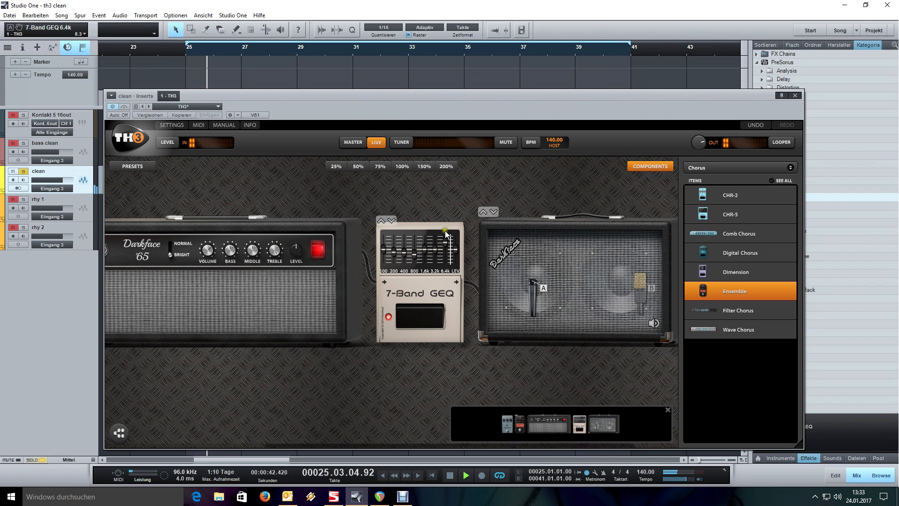
{"action": "key", "text": "space"}
Step: Add a Digital Delay rack unit after the cabinet
{"action": "left_click", "coordinate": [723, 169]}
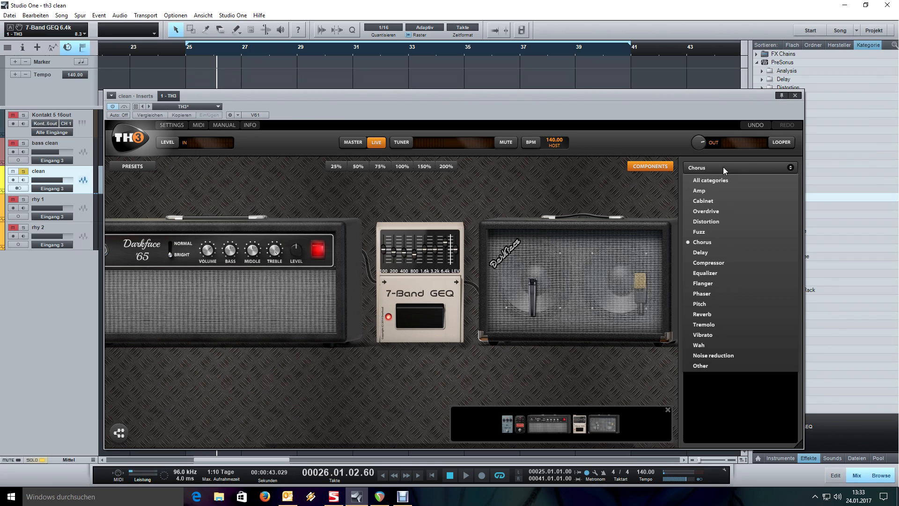
{"action": "left_click_drag", "start_coordinate": [625, 196], "coordinate": [497, 187]}
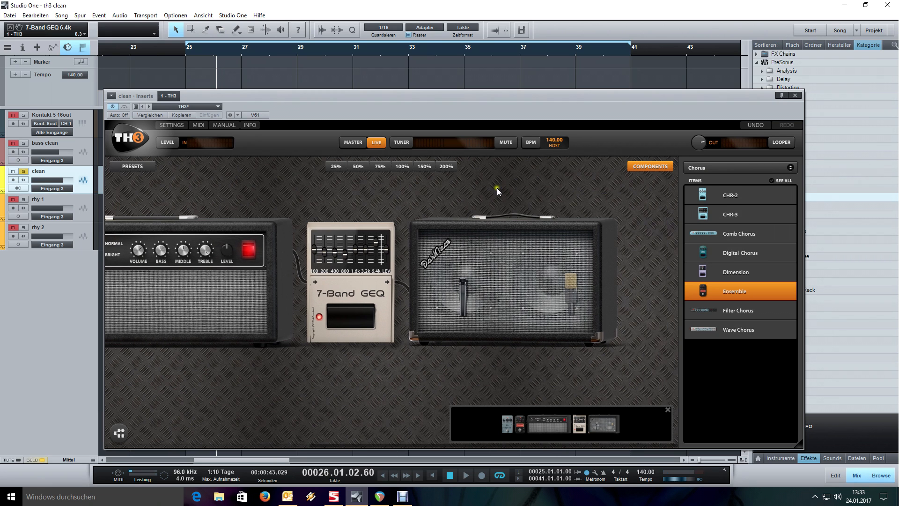
{"action": "left_click", "coordinate": [726, 162]}
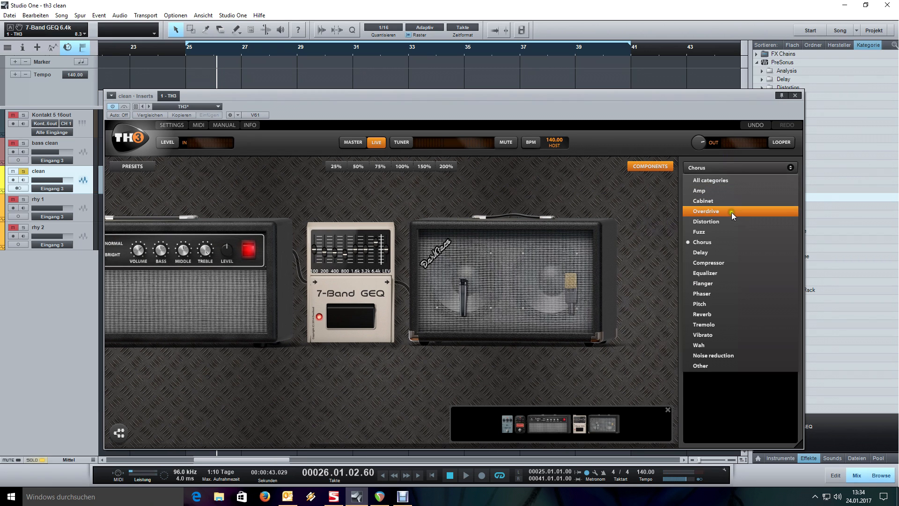
{"action": "left_click", "coordinate": [735, 253]}
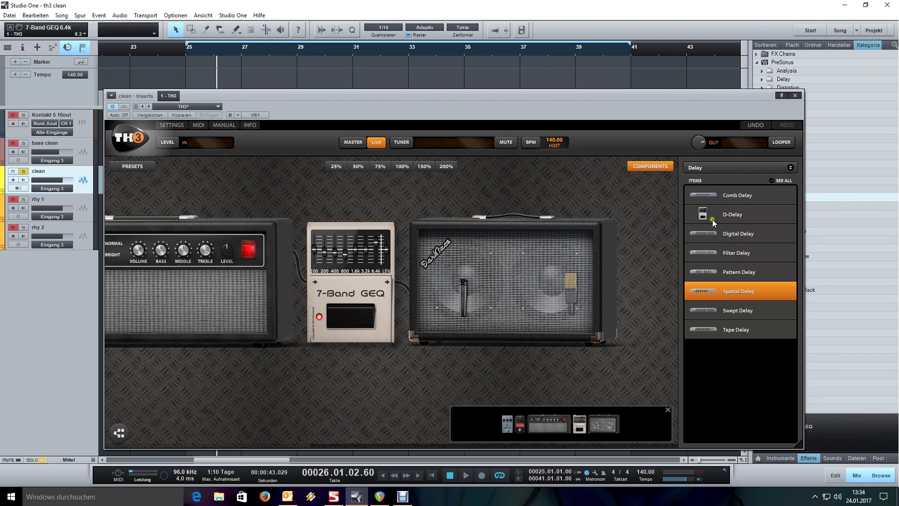
{"action": "left_click_drag", "start_coordinate": [730, 234], "coordinate": [668, 205]}
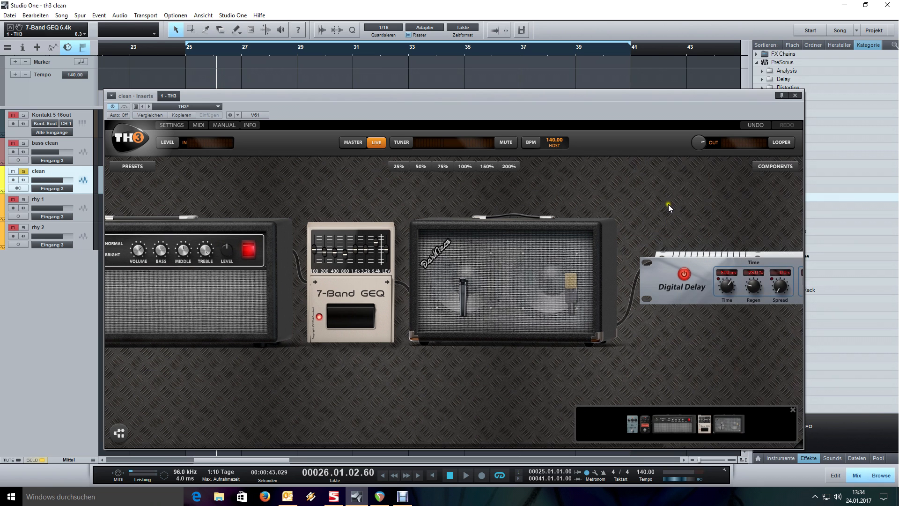
Step: Sync the Digital Delay's time to the tempo at 1/4d, set Regen to 67.0%, and adjust the delay level
{"action": "left_click", "coordinate": [465, 280]}
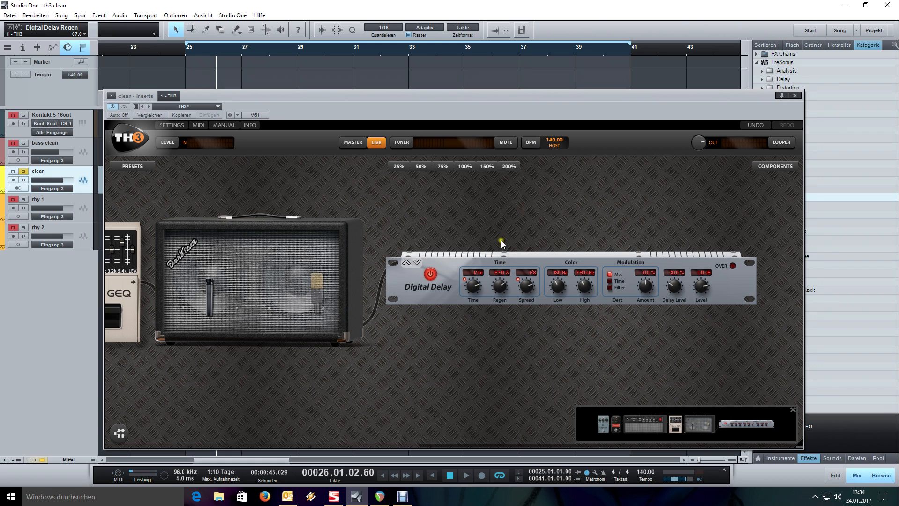
{"action": "left_click_drag", "start_coordinate": [671, 291], "coordinate": [671, 263]}
{"action": "key", "text": "KP_0"}
Step: Set the Digital Delay's color filters to about 399 Hz low and 5014 Hz high during playback
{"action": "left_click_drag", "start_coordinate": [562, 289], "coordinate": [584, 271]}
{"action": "key", "text": "space"}
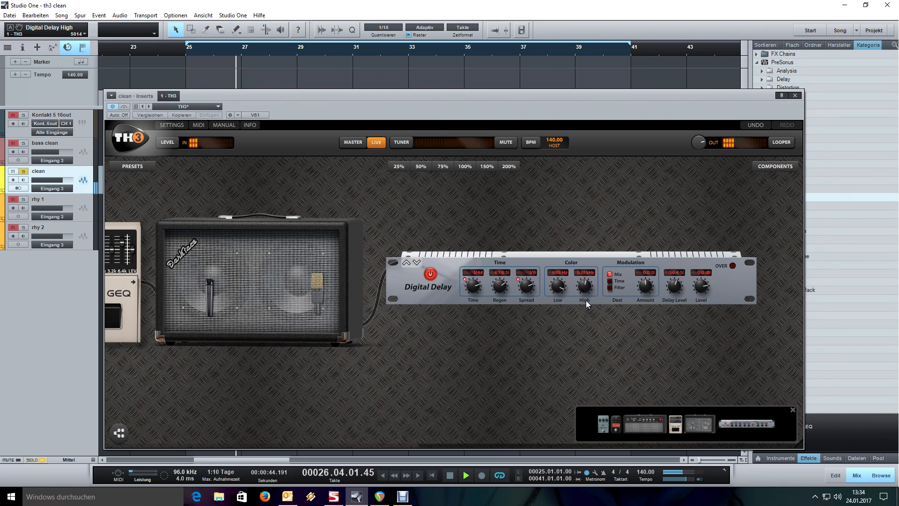
{"action": "mouse_move", "coordinate": [557, 287]}
{"action": "left_mouse_down"}
{"action": "mouse_move", "coordinate": [557, 310]}
{"action": "mouse_move", "coordinate": [557, 285]}
{"action": "mouse_move", "coordinate": [585, 289]}
{"action": "mouse_move", "coordinate": [561, 287]}
{"action": "left_mouse_up"}
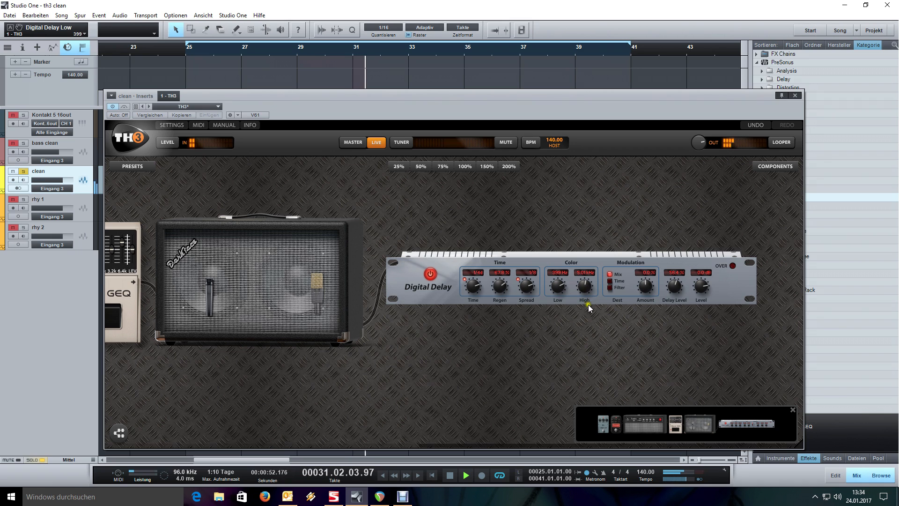
Step: Raise the Digital Delay's delay level and set its Regen to about 70.6%
{"action": "left_click_drag", "start_coordinate": [675, 287], "coordinate": [676, 277]}
{"action": "scroll", "coordinate": [504, 288], "scroll_direction": "up", "scroll_amount": 2}
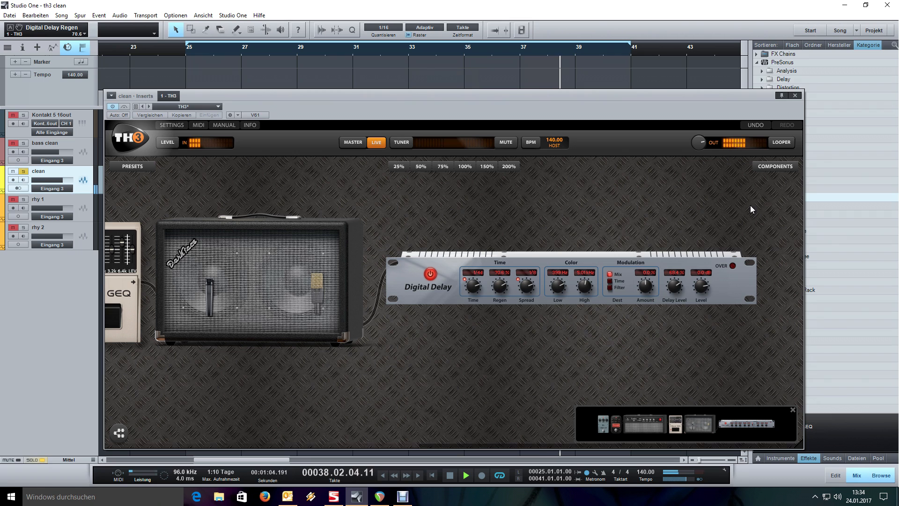
Step: Stop playback and add a Hall Reverb rack unit beneath the Digital Delay
{"action": "key", "text": "space"}
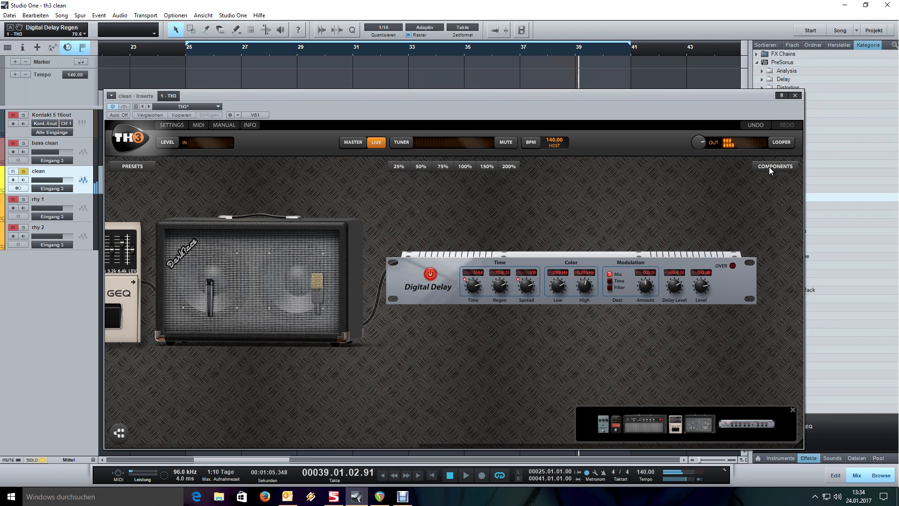
{"action": "left_click", "coordinate": [769, 166]}
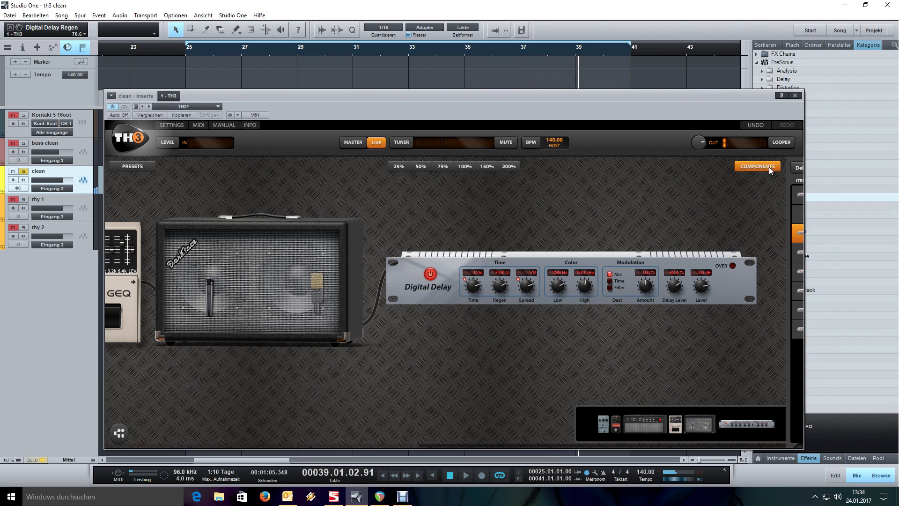
{"action": "left_click", "coordinate": [742, 167]}
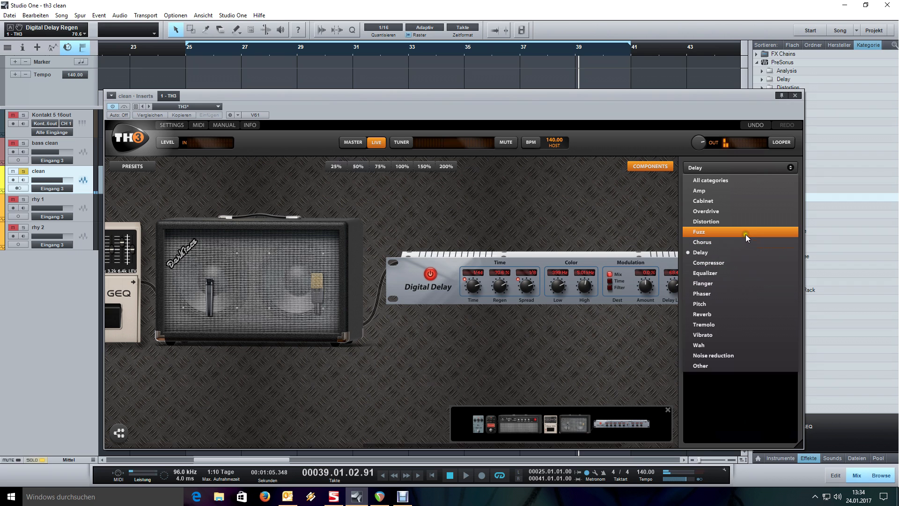
{"action": "left_click", "coordinate": [734, 316]}
{"action": "left_click_drag", "start_coordinate": [735, 235], "coordinate": [562, 340]}
{"action": "left_click", "coordinate": [646, 168]}
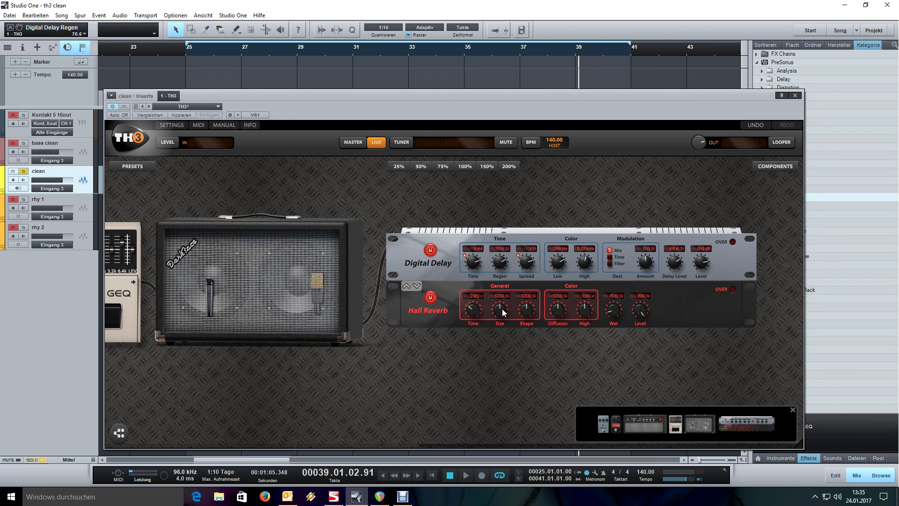
Step: Set the Hall Reverb's Size to 100%, Time to about 4 s and Wet to about 39.8%, and play the result
{"action": "left_click_drag", "start_coordinate": [502, 308], "coordinate": [503, 240]}
{"action": "left_click_drag", "start_coordinate": [472, 288], "coordinate": [472, 288]}
{"action": "scroll", "coordinate": [476, 308], "scroll_direction": "up", "scroll_amount": 1}
{"action": "left_click_drag", "start_coordinate": [614, 307], "coordinate": [609, 284]}
{"action": "key", "text": "space"}
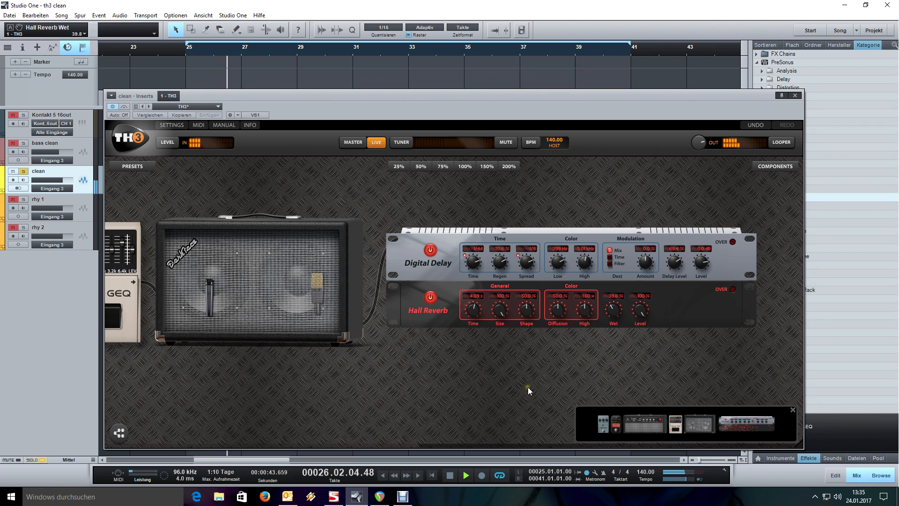
Step: Stop playback, return to the loop start at bar 25, and set the Darkface '65 amp's Level to about 4.2
{"action": "left_click_drag", "start_coordinate": [211, 378], "coordinate": [558, 373]}
{"action": "left_click_drag", "start_coordinate": [443, 375], "coordinate": [512, 364]}
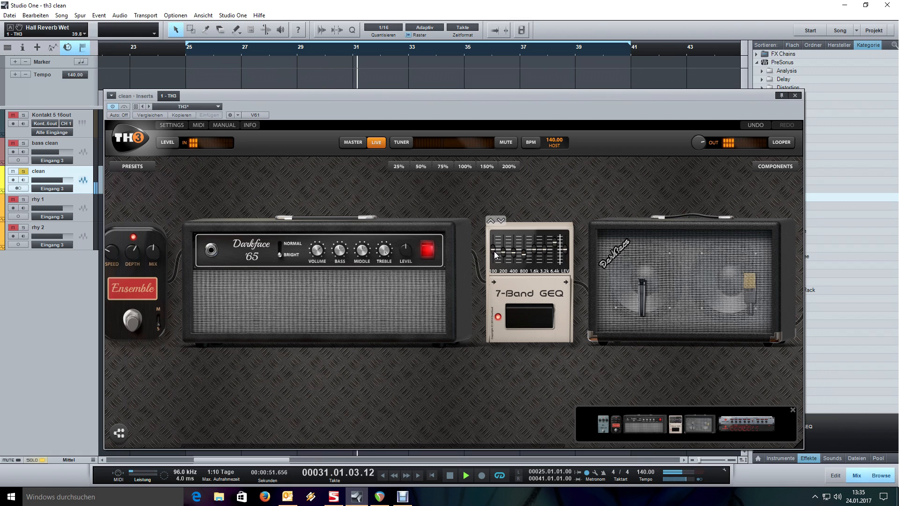
{"action": "key", "text": "space"}
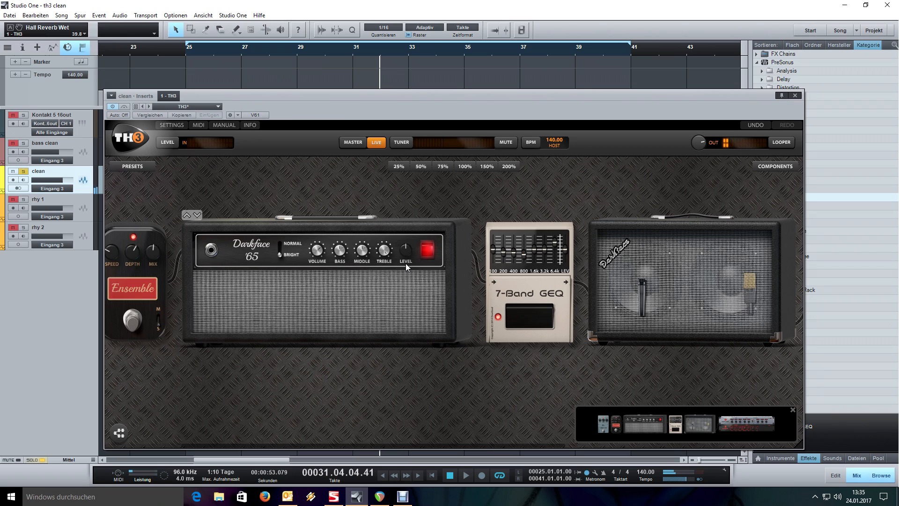
{"action": "key", "text": "KP_1"}
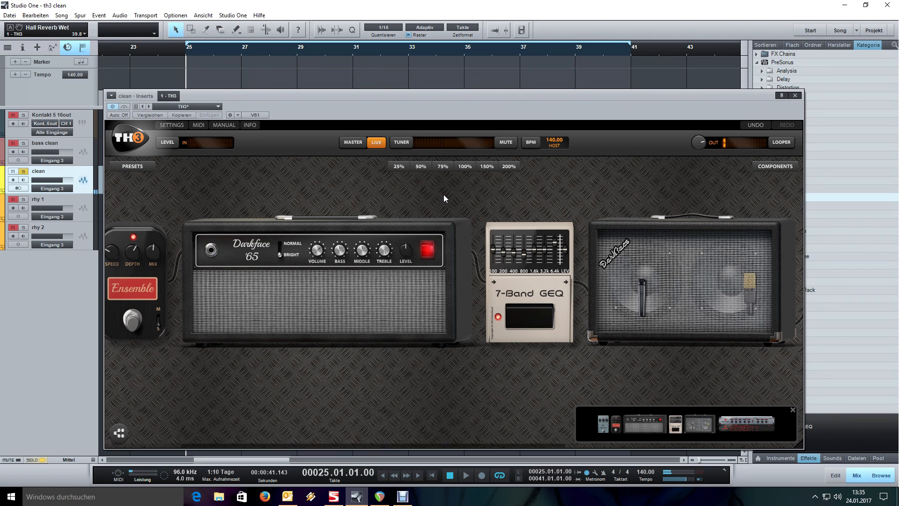
{"action": "left_click", "coordinate": [408, 248]}
{"action": "left_click_drag", "start_coordinate": [409, 250], "coordinate": [411, 248]}
Step: Unsolo the clean track and set the Darkface '65 amp's Level to about 3.8 while the full mix plays
{"action": "key", "text": "s"}
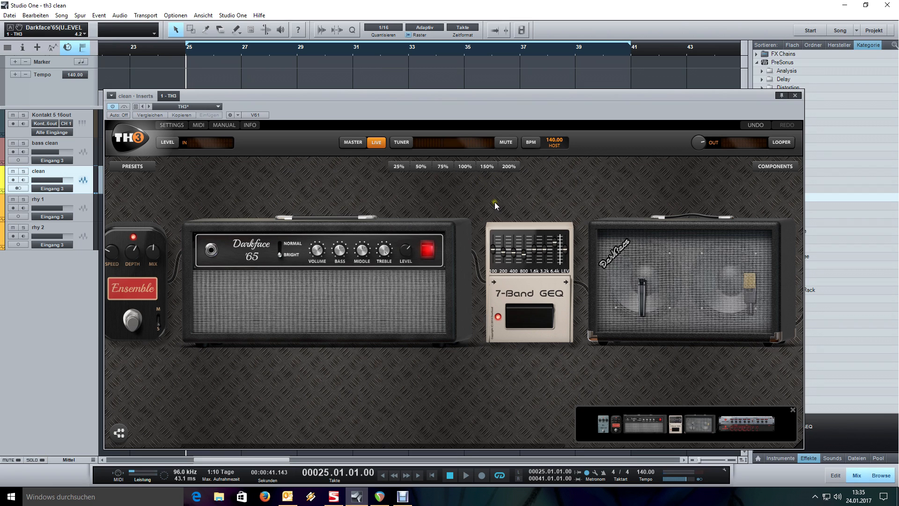
{"action": "key", "text": "space"}
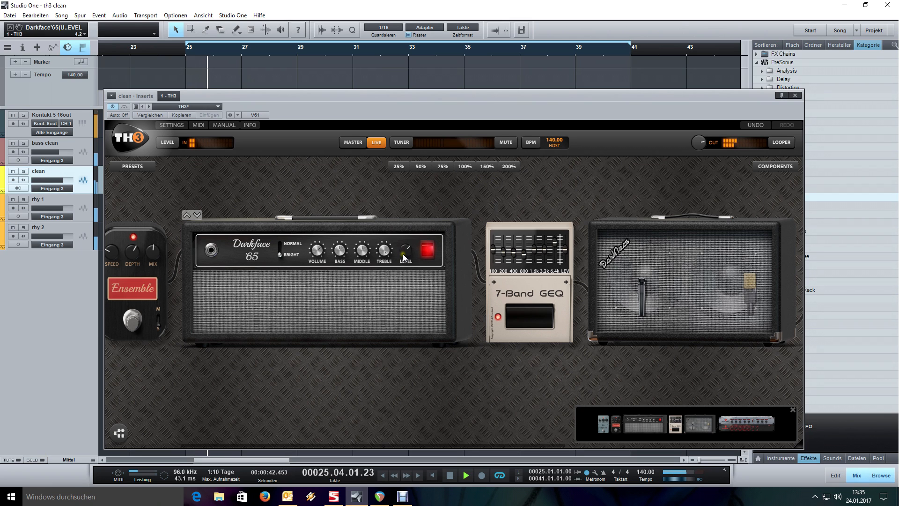
{"action": "mouse_move", "coordinate": [407, 250]}
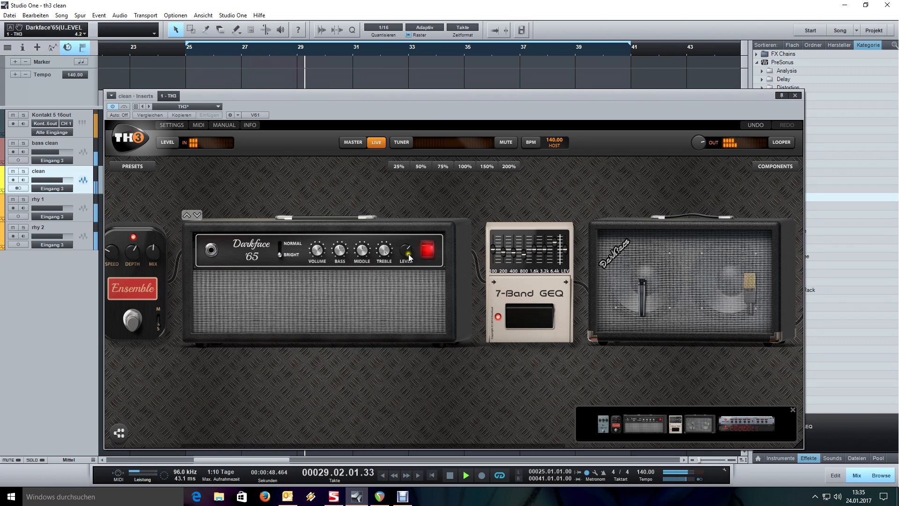
{"action": "left_click_drag", "start_coordinate": [409, 253], "coordinate": [409, 258]}
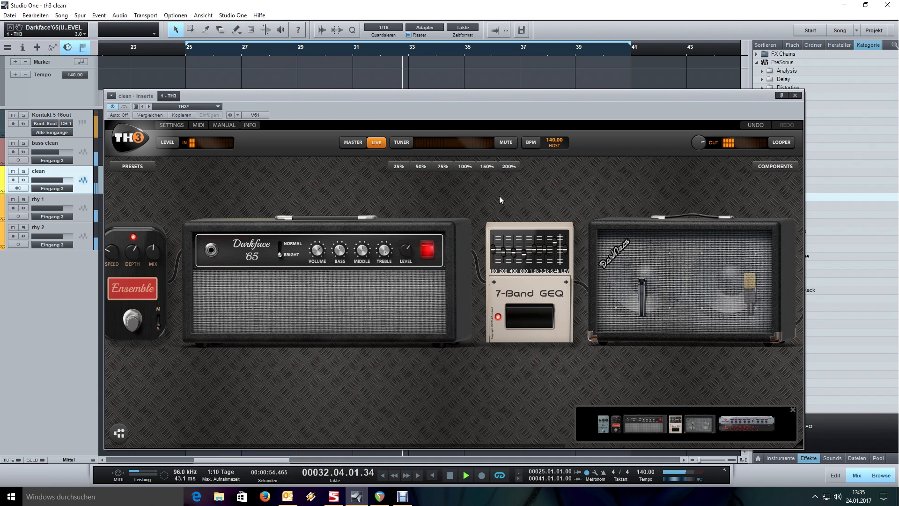
Step: Review the signal chain from the Ensemble pedal to the Hall Reverb while listening to the full mix, and stop playback
{"action": "left_click_drag", "start_coordinate": [432, 198], "coordinate": [381, 195]}
{"action": "left_click_drag", "start_coordinate": [672, 183], "coordinate": [279, 196]}
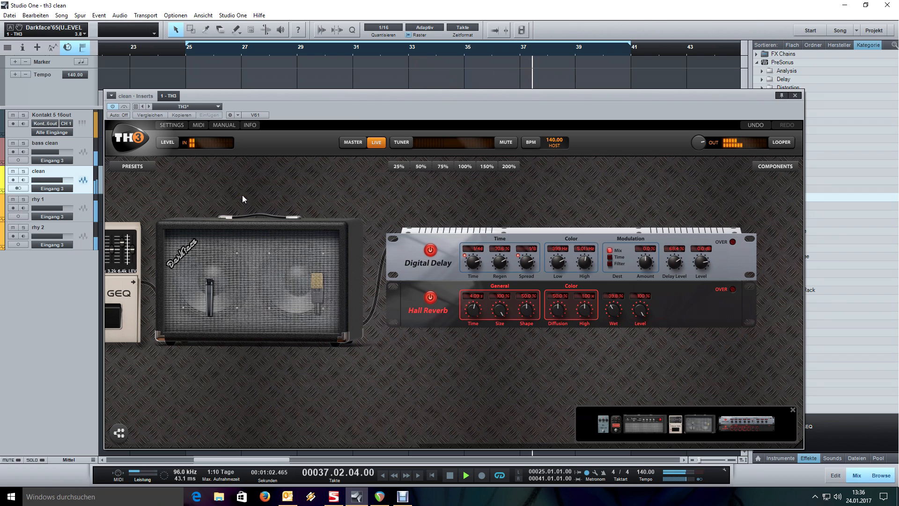
{"action": "left_click_drag", "start_coordinate": [259, 187], "coordinate": [532, 195]}
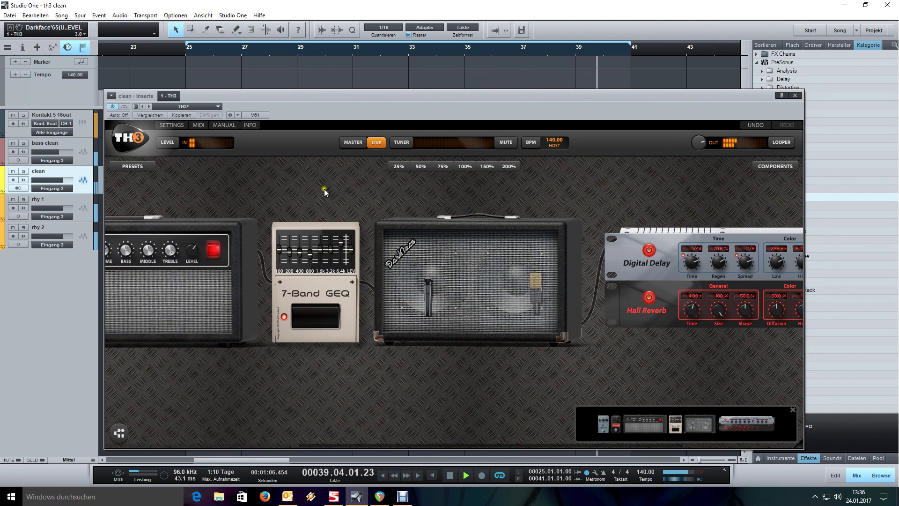
{"action": "left_click_drag", "start_coordinate": [376, 190], "coordinate": [555, 198]}
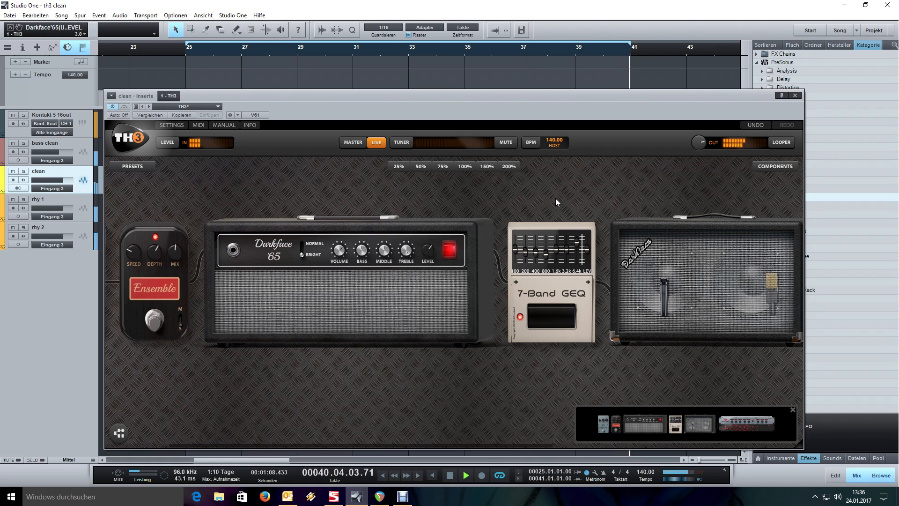
{"action": "key", "text": "space"}
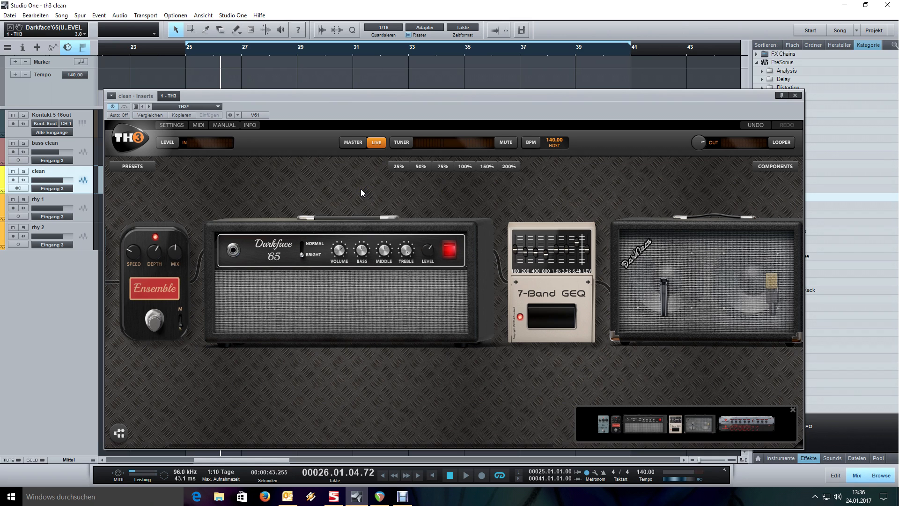
{"action": "left_click_drag", "start_coordinate": [361, 189], "coordinate": [439, 191]}
{"action": "left_click_drag", "start_coordinate": [685, 187], "coordinate": [570, 185]}
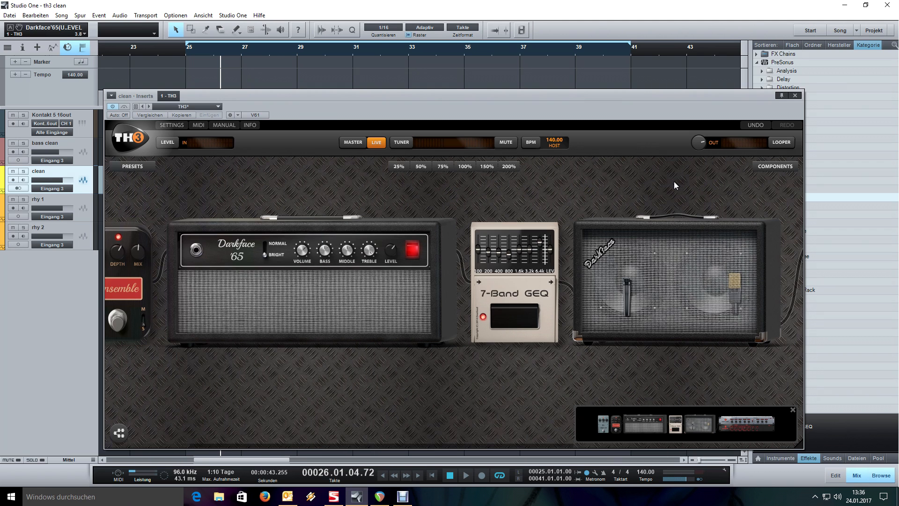